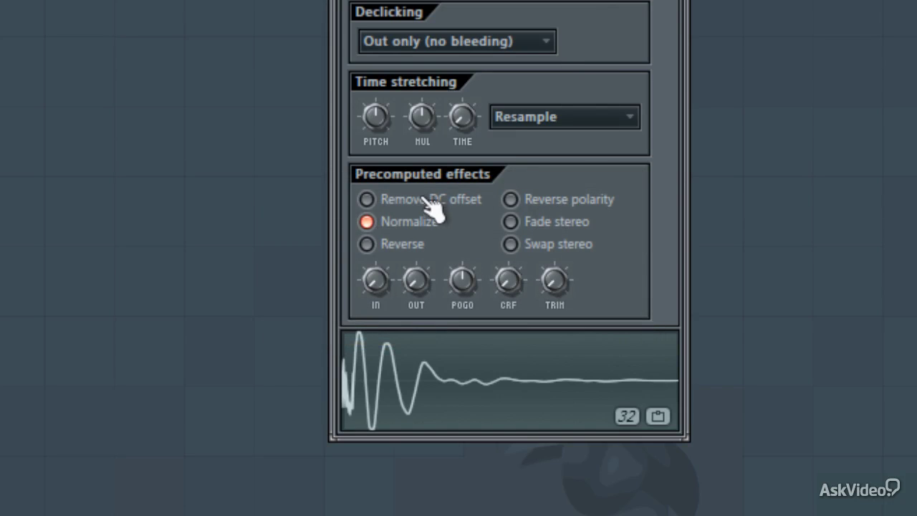
# Step: Toggle normalization on the kick sample, switch it off for the playing NewGlitchy VSynth Abyss sample, and stop playback
pyautogui.click(431, 229)
pyautogui.click(431, 231)
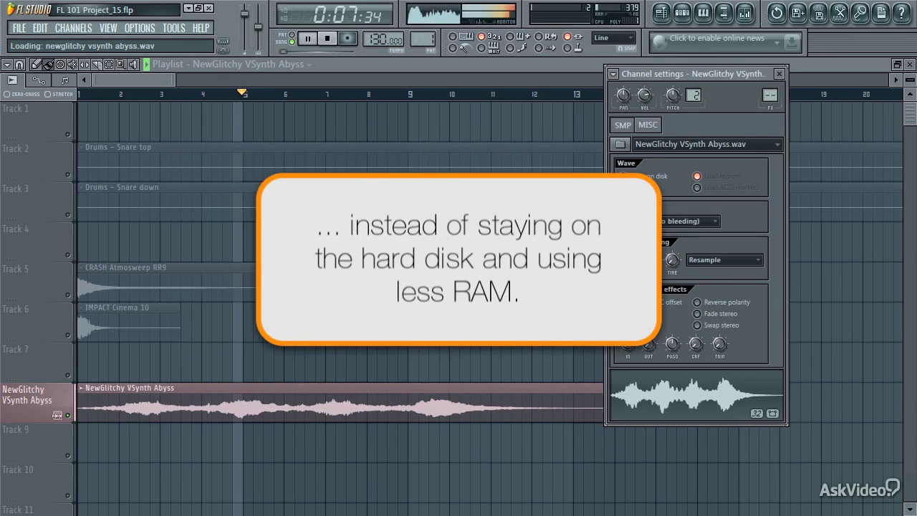
pyautogui.click(638, 313)
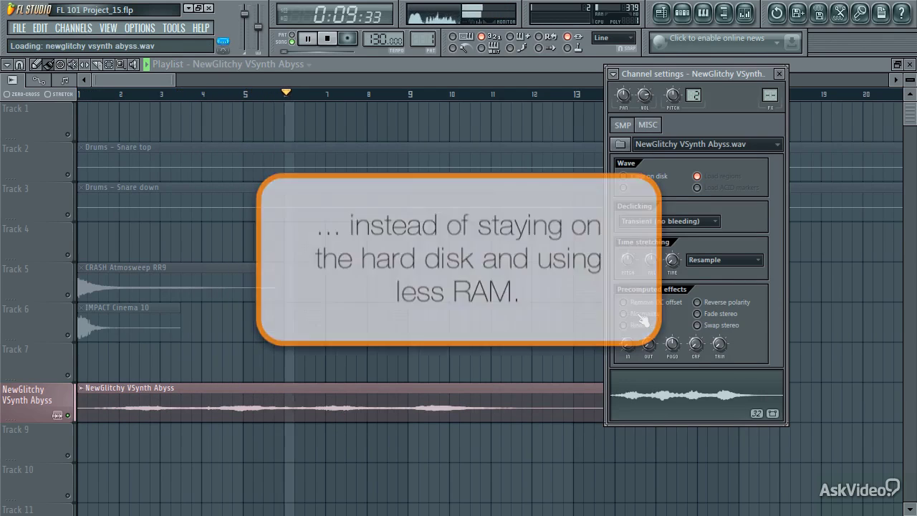
pyautogui.press('space')
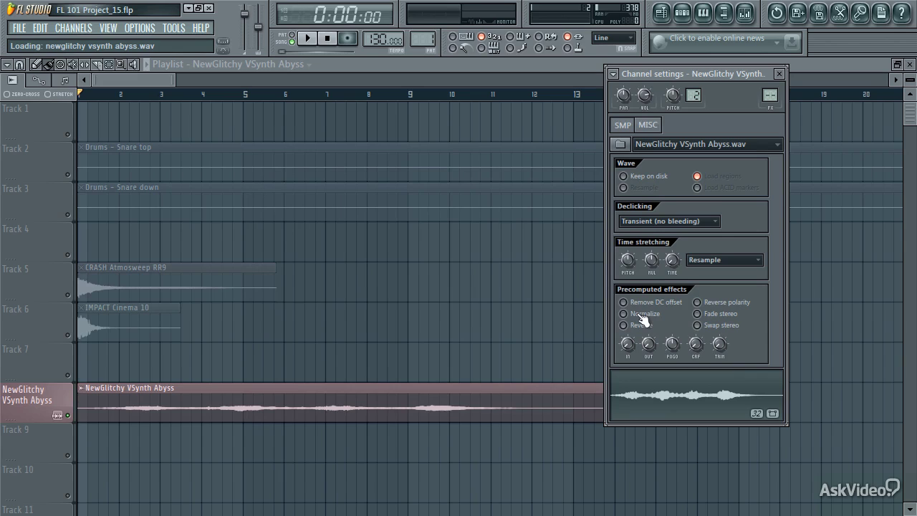
# Step: Solo the CRASH Atmosweep RR9 track, reverse its sample, and play the result from the start
pyautogui.click(81, 285)
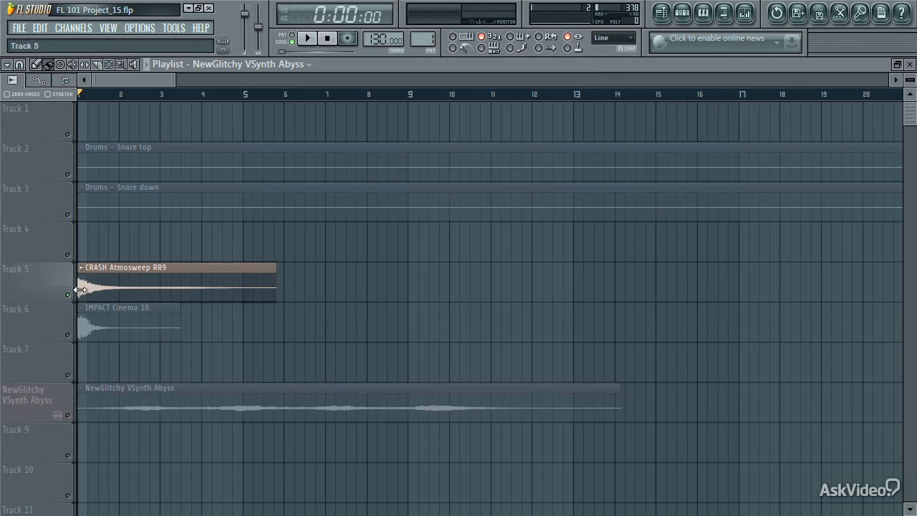
pyautogui.click(139, 287)
pyautogui.click(620, 323)
pyautogui.press('space')
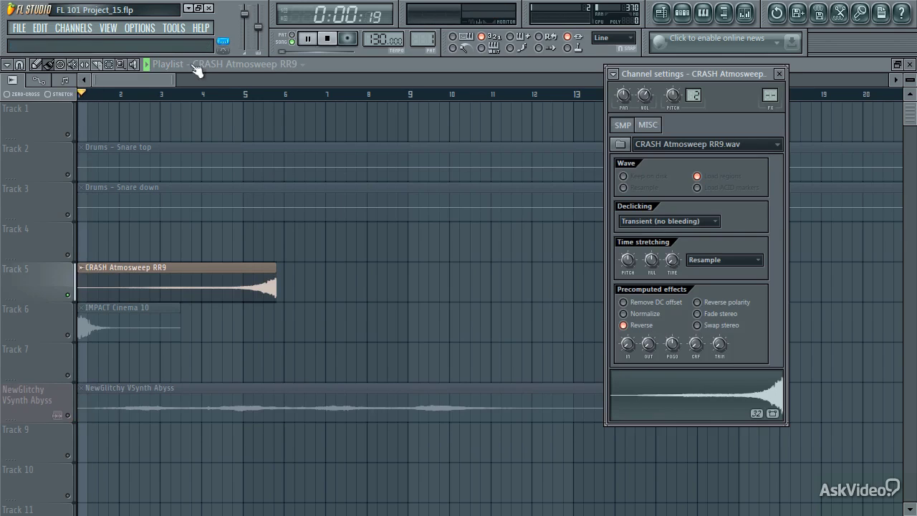
pyautogui.click(224, 96)
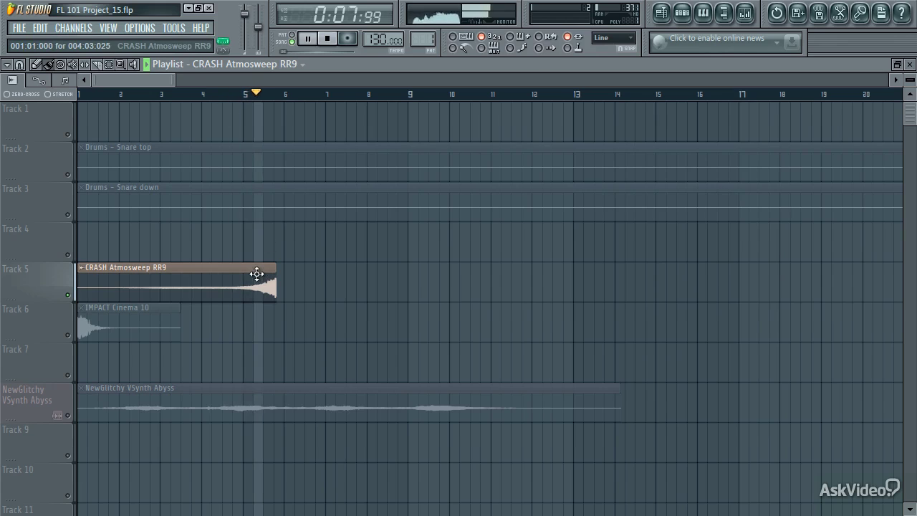
pyautogui.press('space')
# Step: Solo the IMPACT Cinema 10 track, reverse its sample, and play the result from the start
pyautogui.click(100, 328)
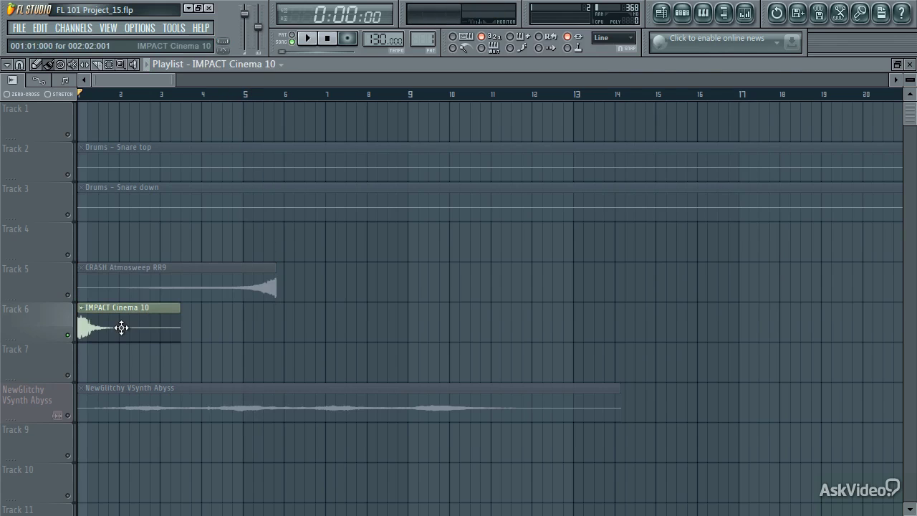
pyautogui.click(121, 325)
pyautogui.click(623, 325)
pyautogui.press('space')
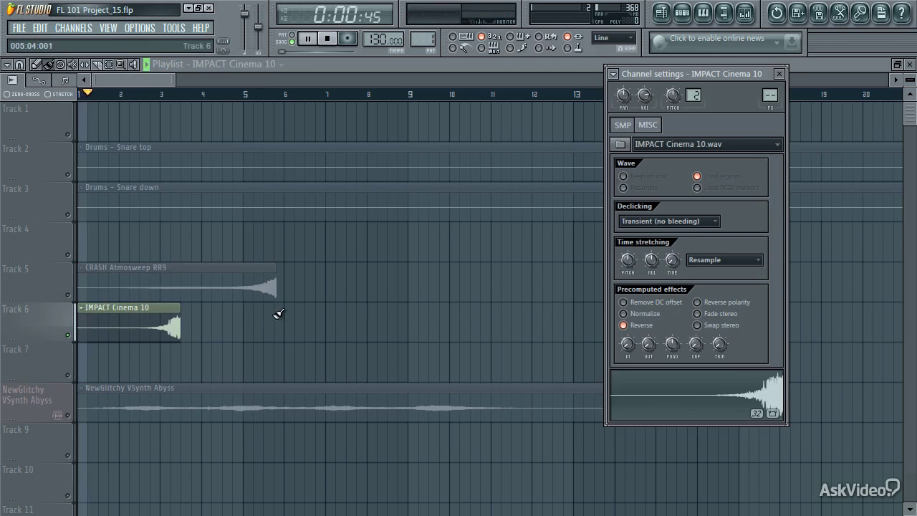
pyautogui.press('Escape')
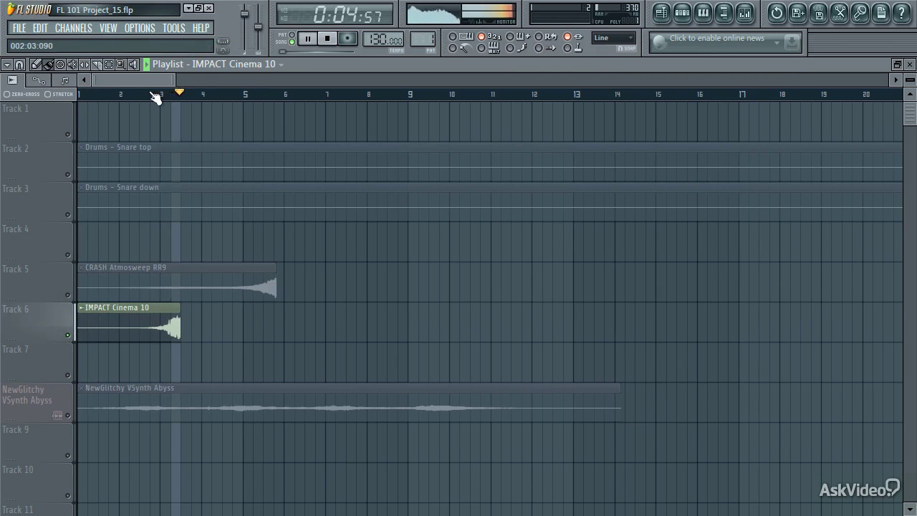
pyautogui.press('space')
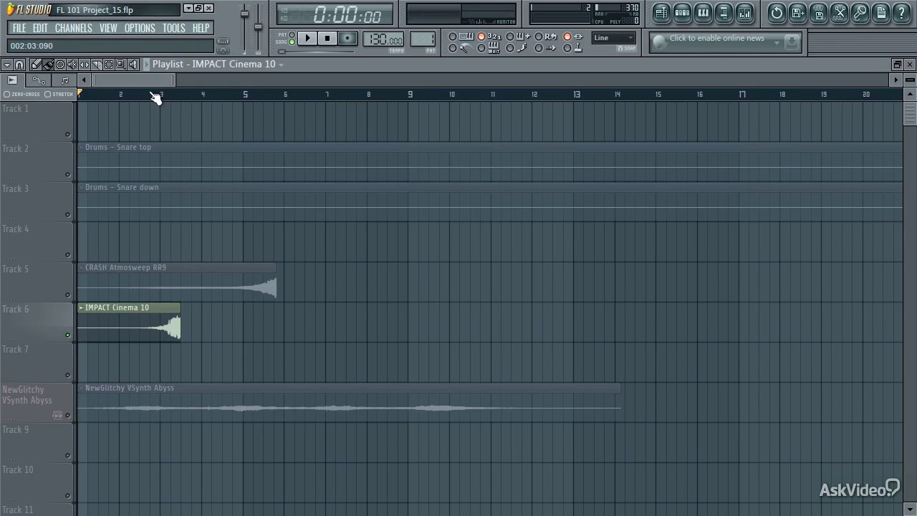
# Step: Solo the Drums - Snare top and Snare down tracks, play them from about bar 93, and open the Snare top channel settings
pyautogui.doubleClick(90, 162)
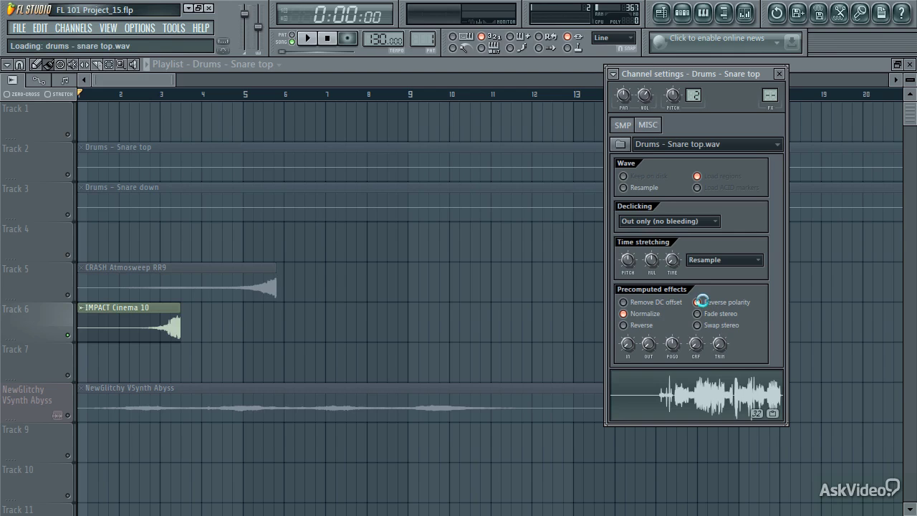
pyautogui.click(140, 104)
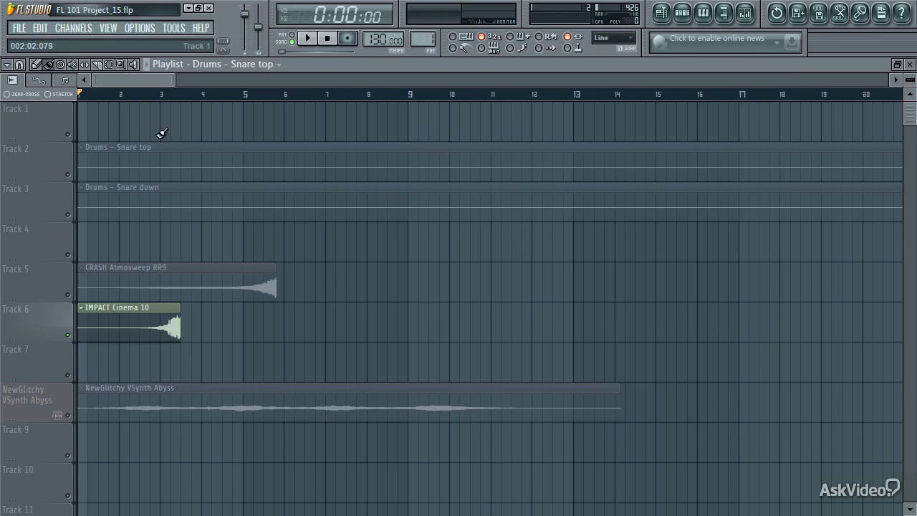
pyautogui.scroll(-5, 229, 210)
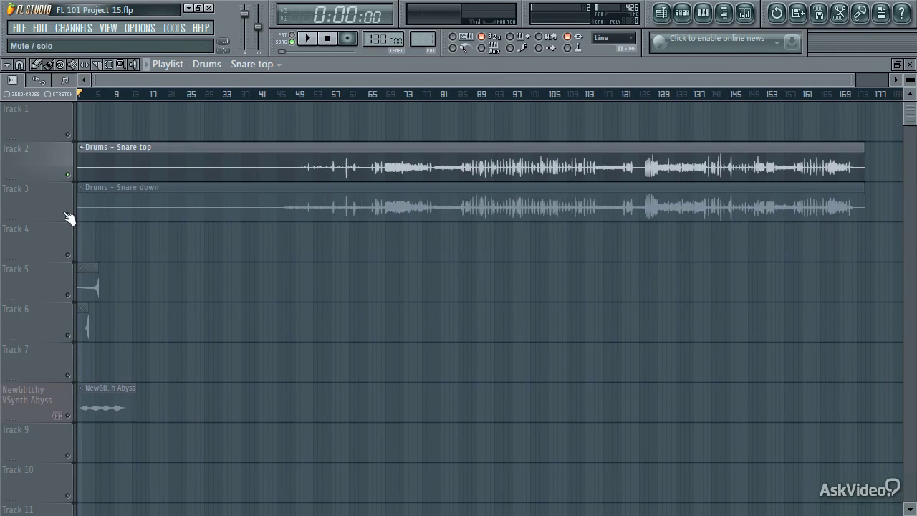
pyautogui.click(67, 215)
pyautogui.scroll(1, 542, 123)
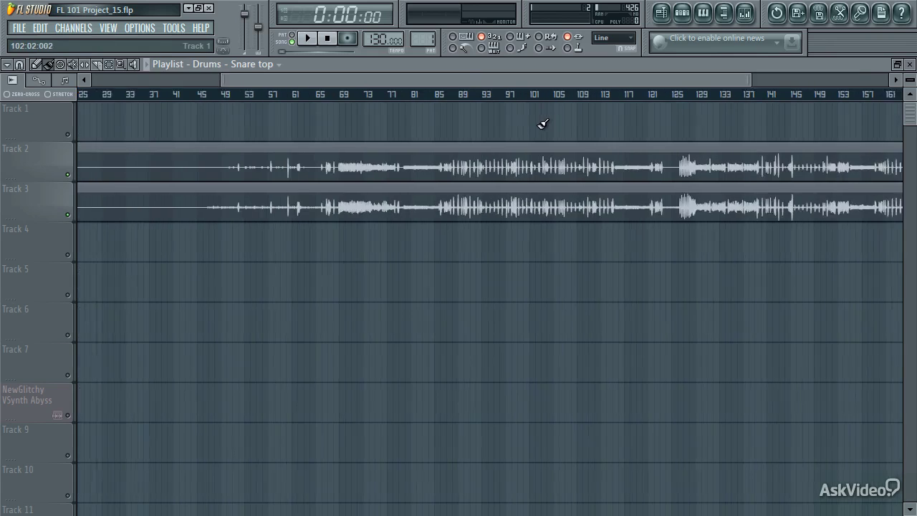
pyautogui.scroll(4, 542, 123)
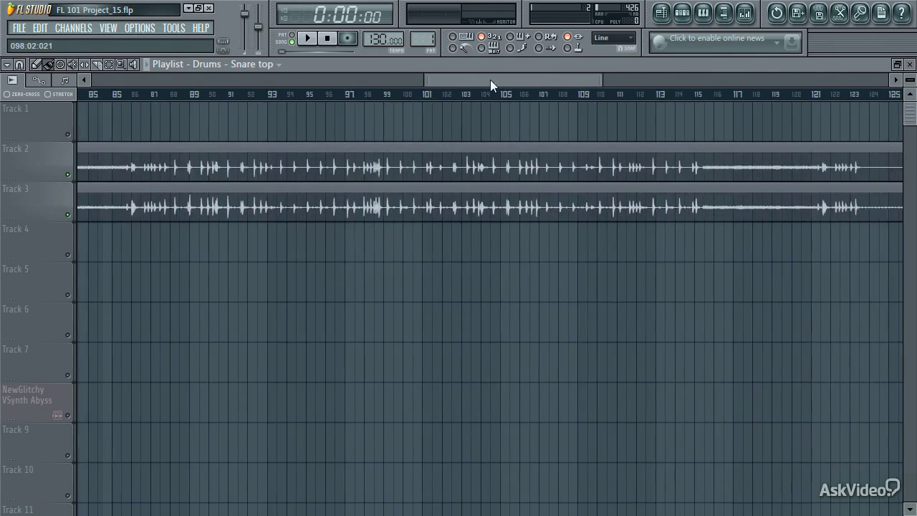
pyautogui.click(323, 94)
pyautogui.doubleClick(344, 168)
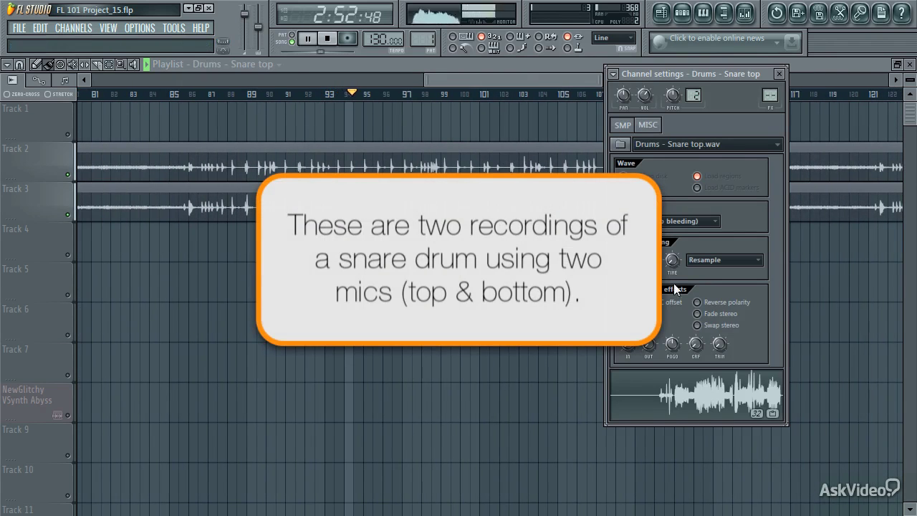
# Step: Compare the snare with and without Reverse polarity on Drums - Snare top, leave the option enabled, and stop playback
pyautogui.click(718, 305)
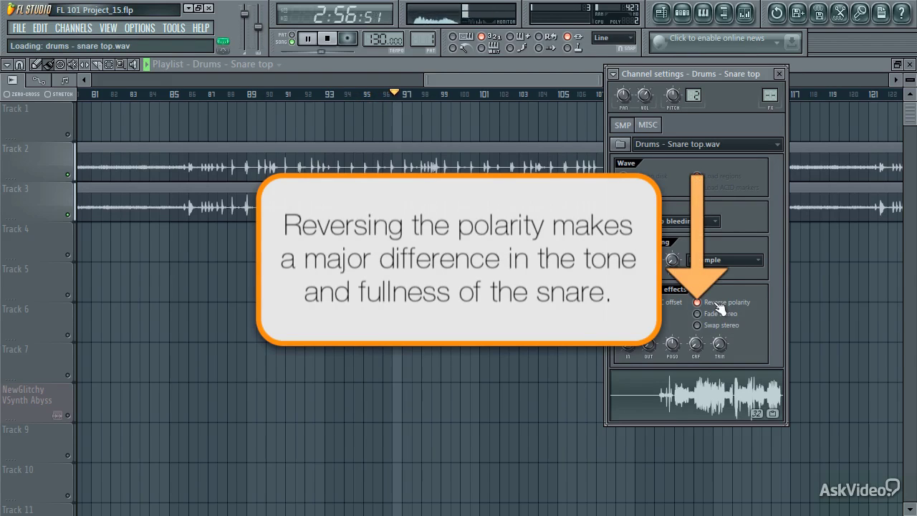
pyautogui.click(718, 304)
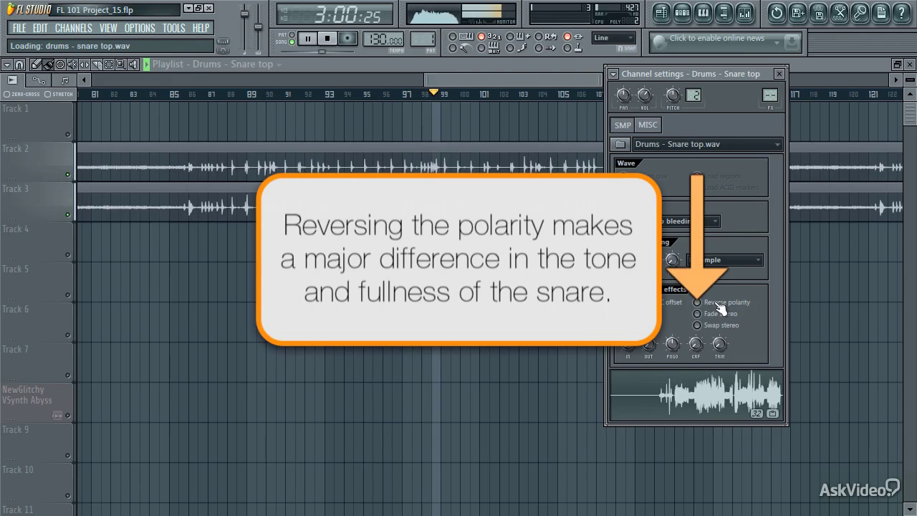
pyautogui.click(718, 306)
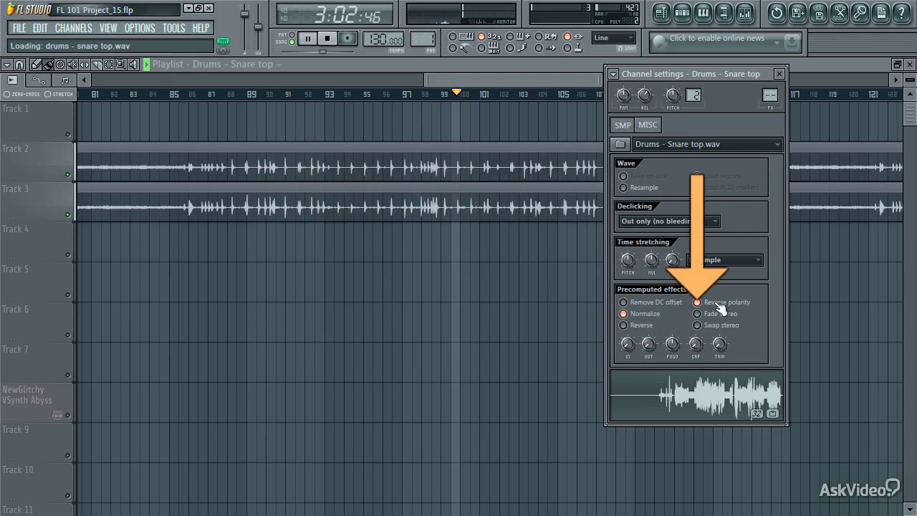
pyautogui.click(718, 305)
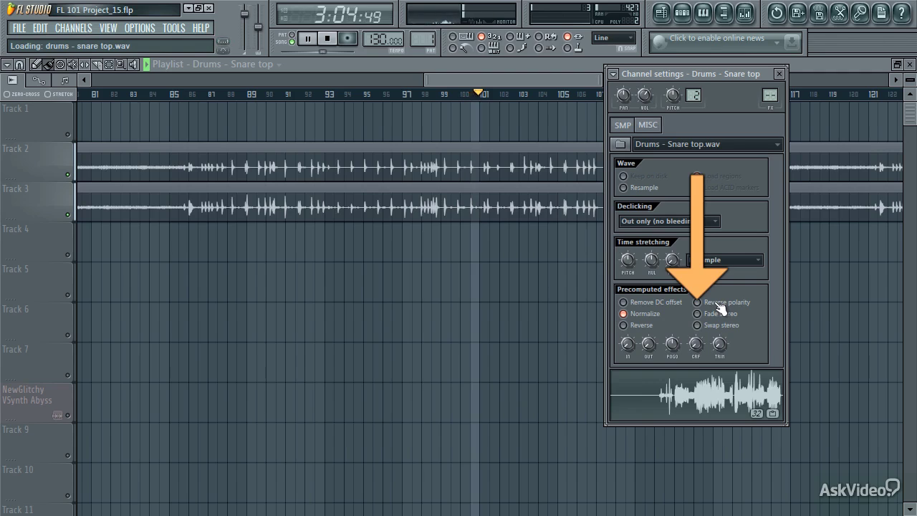
pyautogui.click(718, 307)
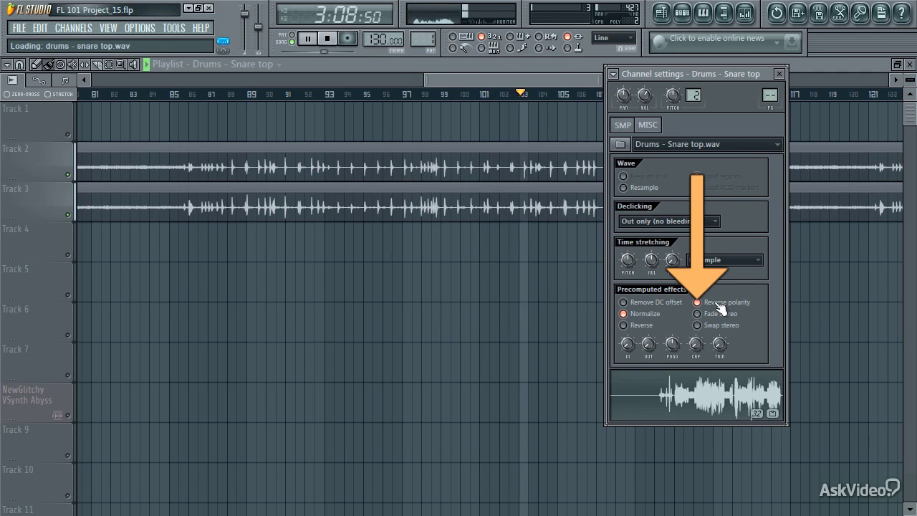
pyautogui.press('space')
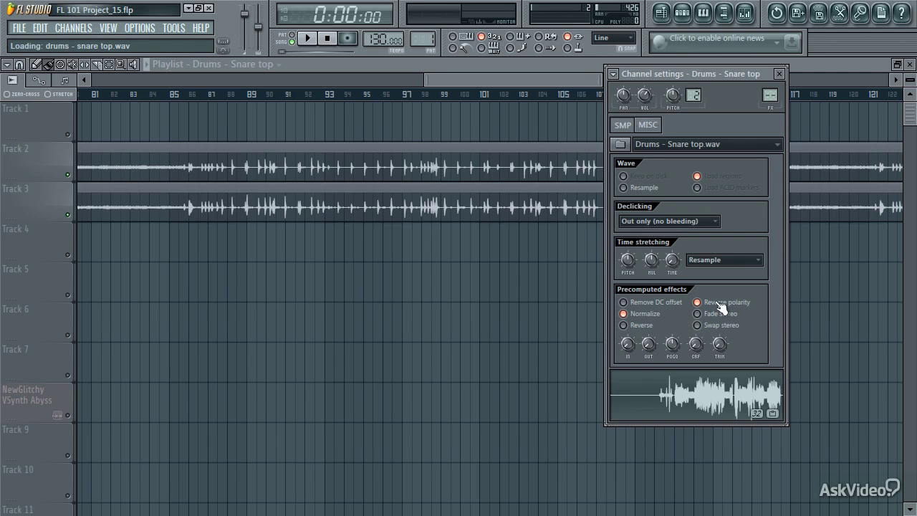
# Step: Return the playlist view to its start, hide it, and try Fade stereo on the BD_AirBender sample, switching it off again
pyautogui.moveTo(383, 78); pyautogui.dragTo(152, 87)
pyautogui.press('F5')
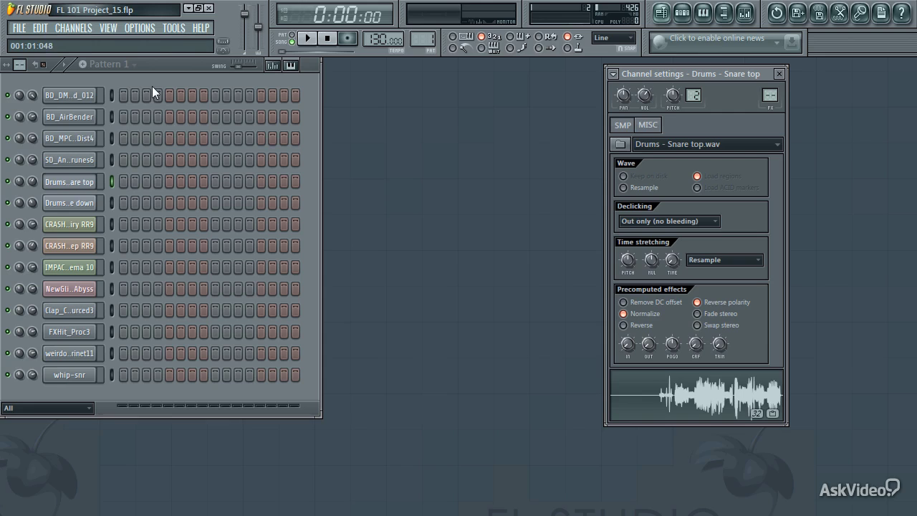
pyautogui.click(111, 117)
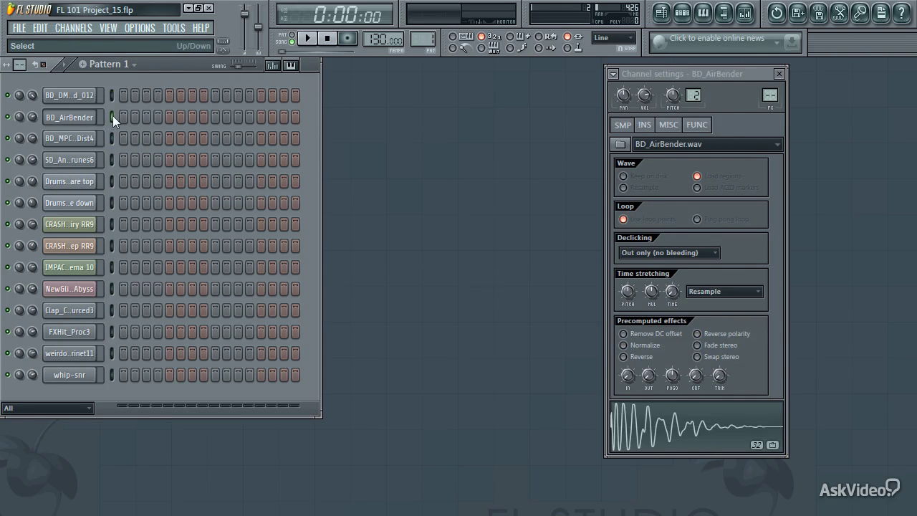
pyautogui.click(704, 346)
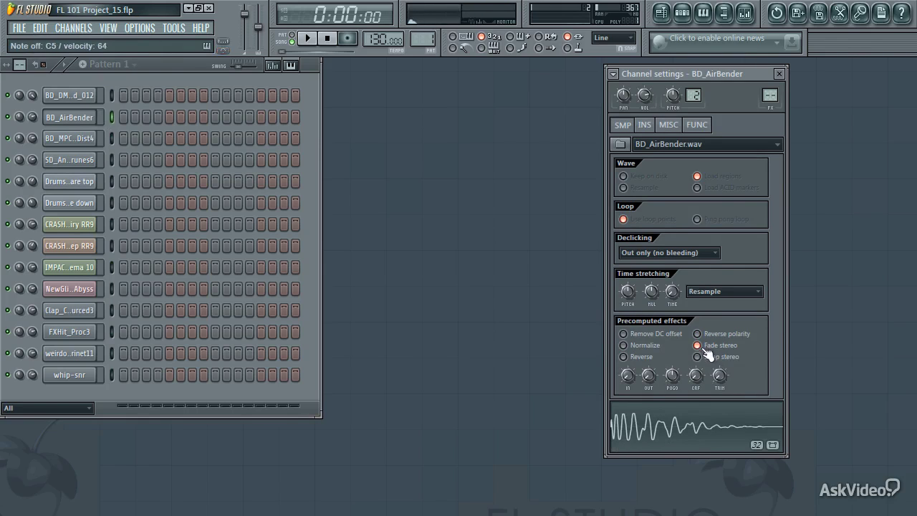
pyautogui.click(696, 345)
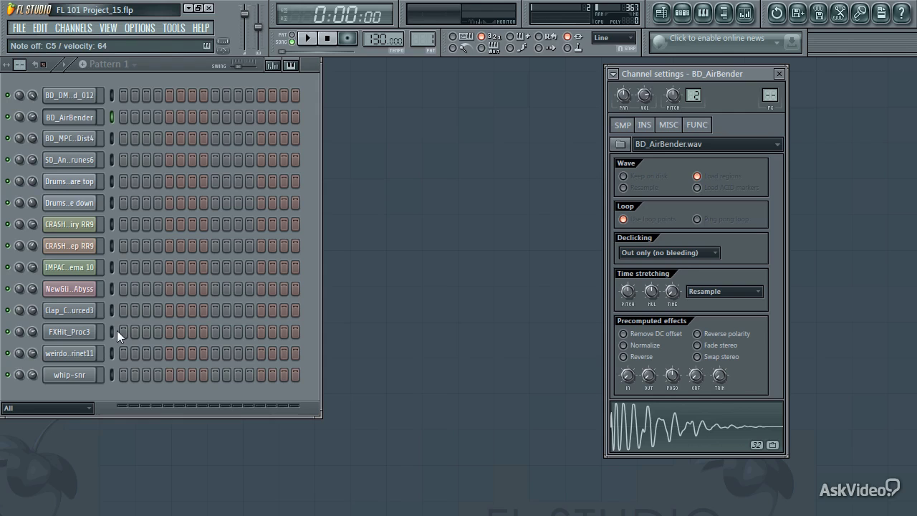
# Step: Open the NewGlitchy VSynth Abyss channel settings with the playlist, and raise the Out fade on the kick sample
pyautogui.click(96, 290)
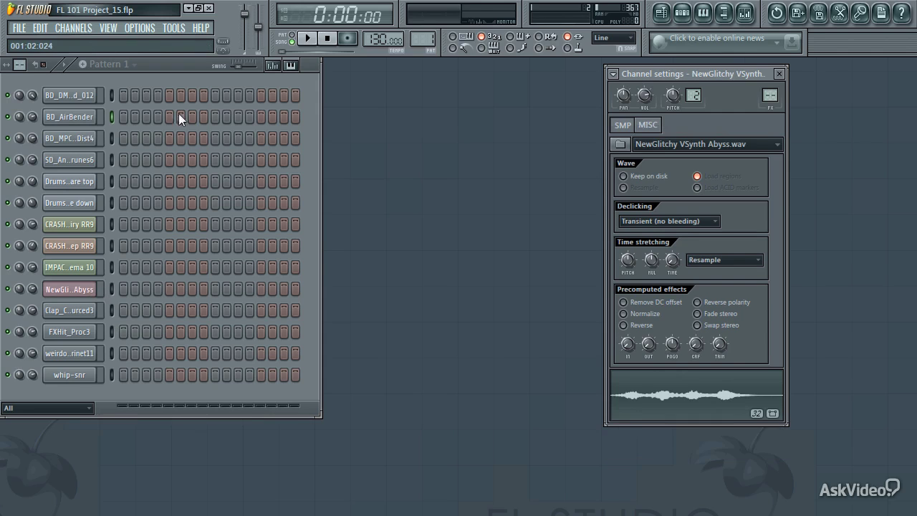
pyautogui.press('F5')
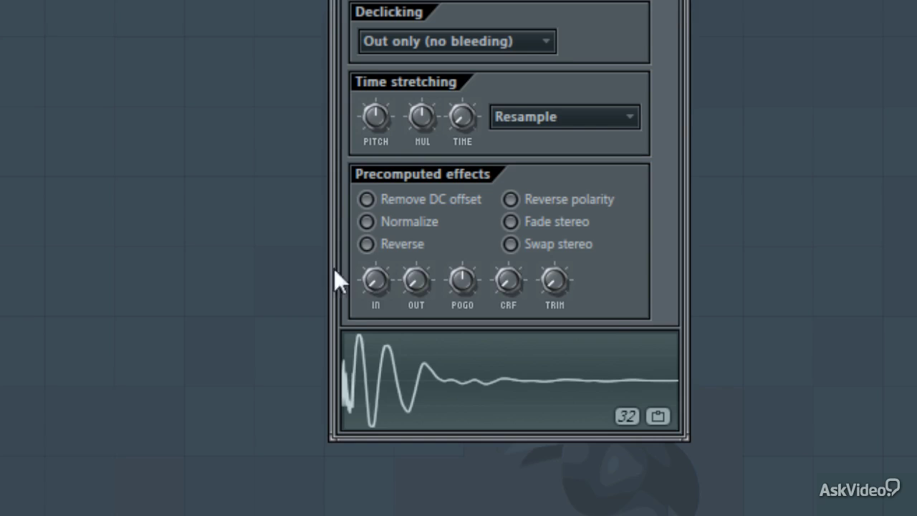
pyautogui.moveTo(419, 278)
pyautogui.mouseDown()
pyautogui.moveTo(419, 254)
pyautogui.moveTo(409, 281)
pyautogui.moveTo(416, 268)
pyautogui.mouseUp()
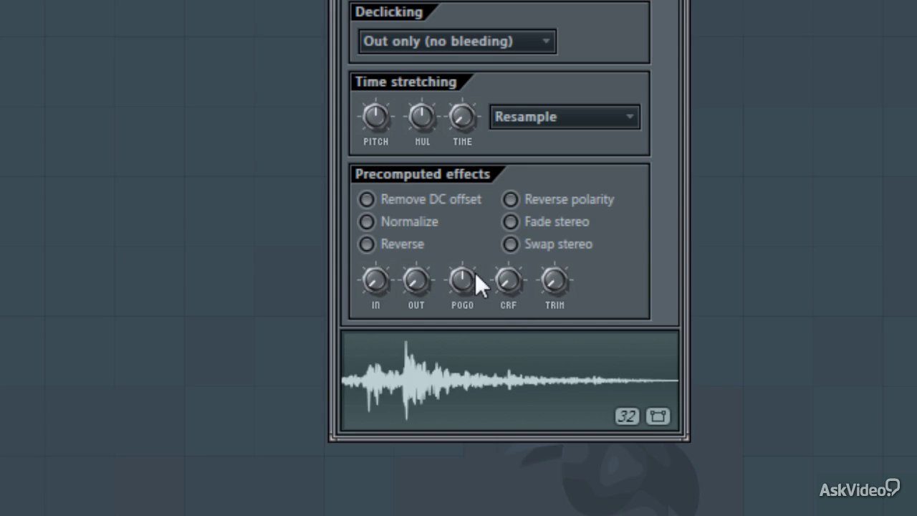
# Step: Try the minimum Pogo pitch bend and the maximum crossfade (CRF) on the sample, returning each to its default
pyautogui.moveTo(467, 277)
pyautogui.mouseDown()
pyautogui.moveTo(468, 301)
pyautogui.moveTo(466, 285)
pyautogui.mouseUp()
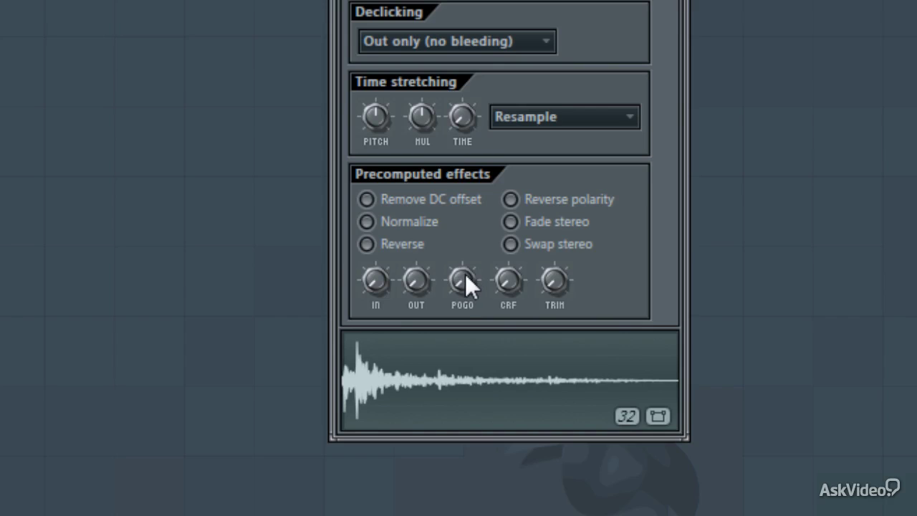
pyautogui.moveTo(463, 279); pyautogui.dragTo(463, 268)
pyautogui.moveTo(504, 283); pyautogui.dragTo(504, 285)
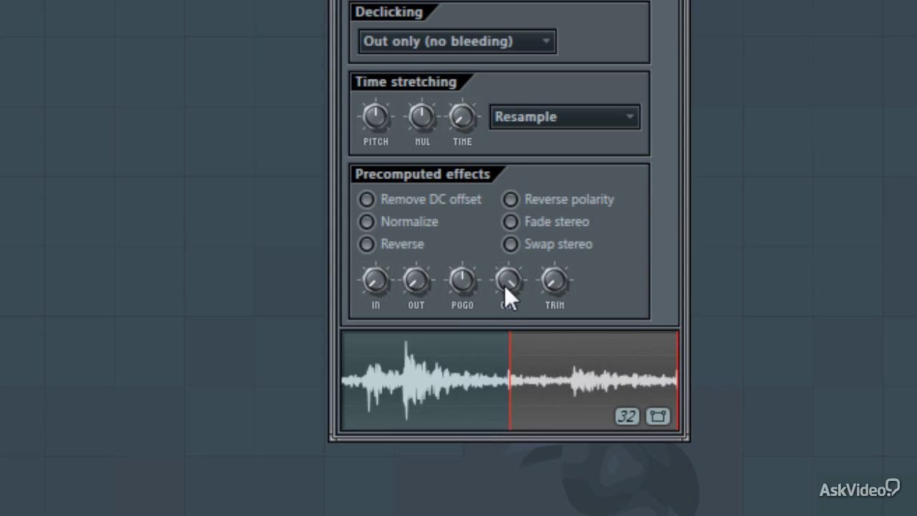
pyautogui.rightClick(505, 285)
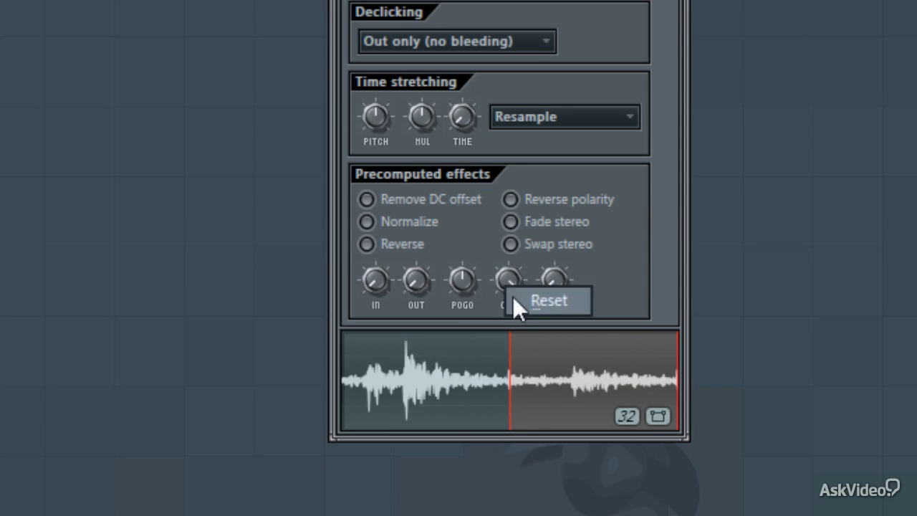
pyautogui.click(513, 301)
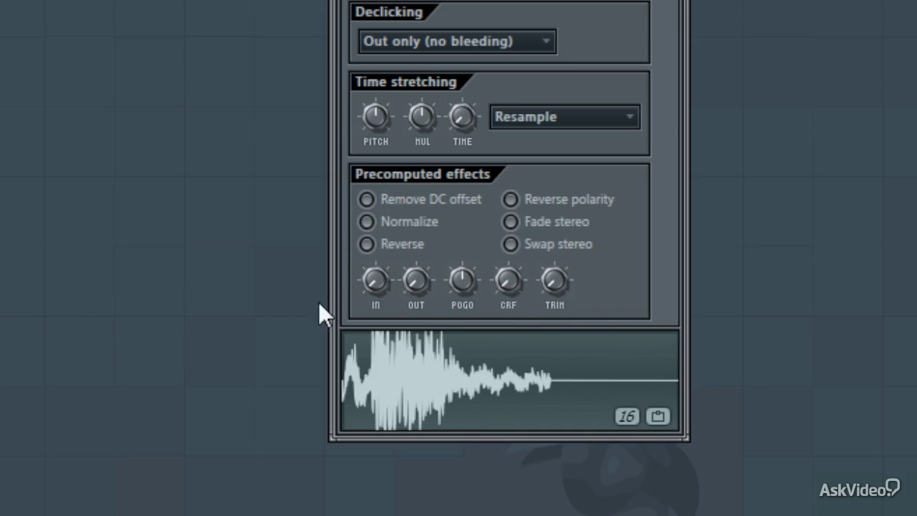
# Step: Raise Trim on the 16-bit sample to cut its trailing silence, and normalize the next sample and raise its Trim
pyautogui.moveTo(547, 282); pyautogui.dragTo(547, 265)
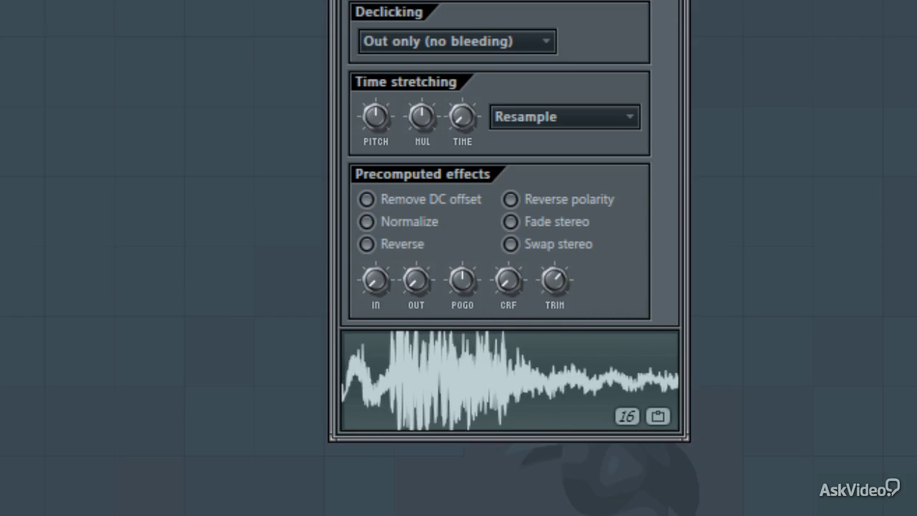
pyautogui.click(366, 221)
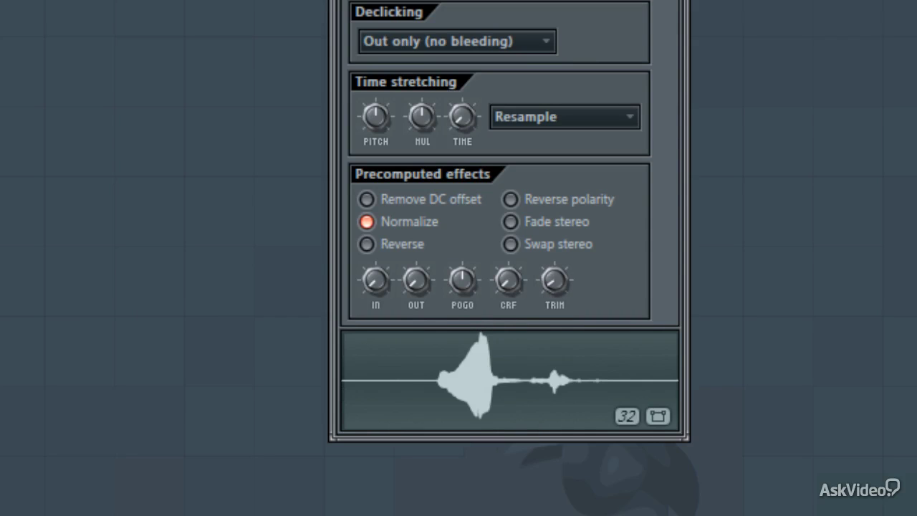
pyautogui.moveTo(555, 287); pyautogui.dragTo(556, 285)
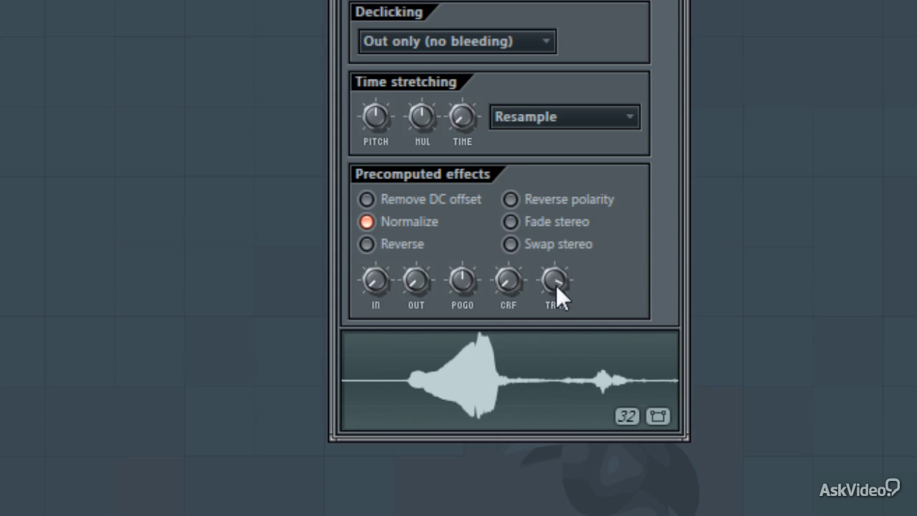